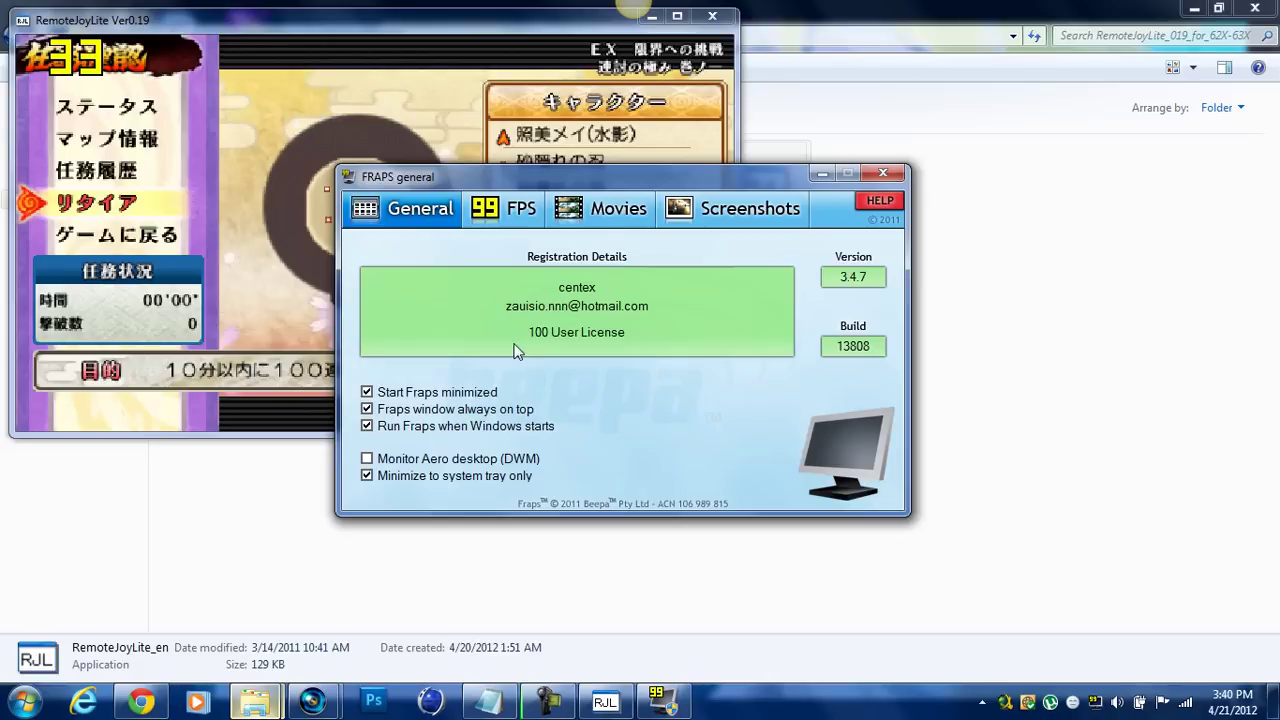
# Glance at Fraps' FPS benchmark and overlay settings, then close Fraps with Alt+F4.
pyautogui.click(514, 207)
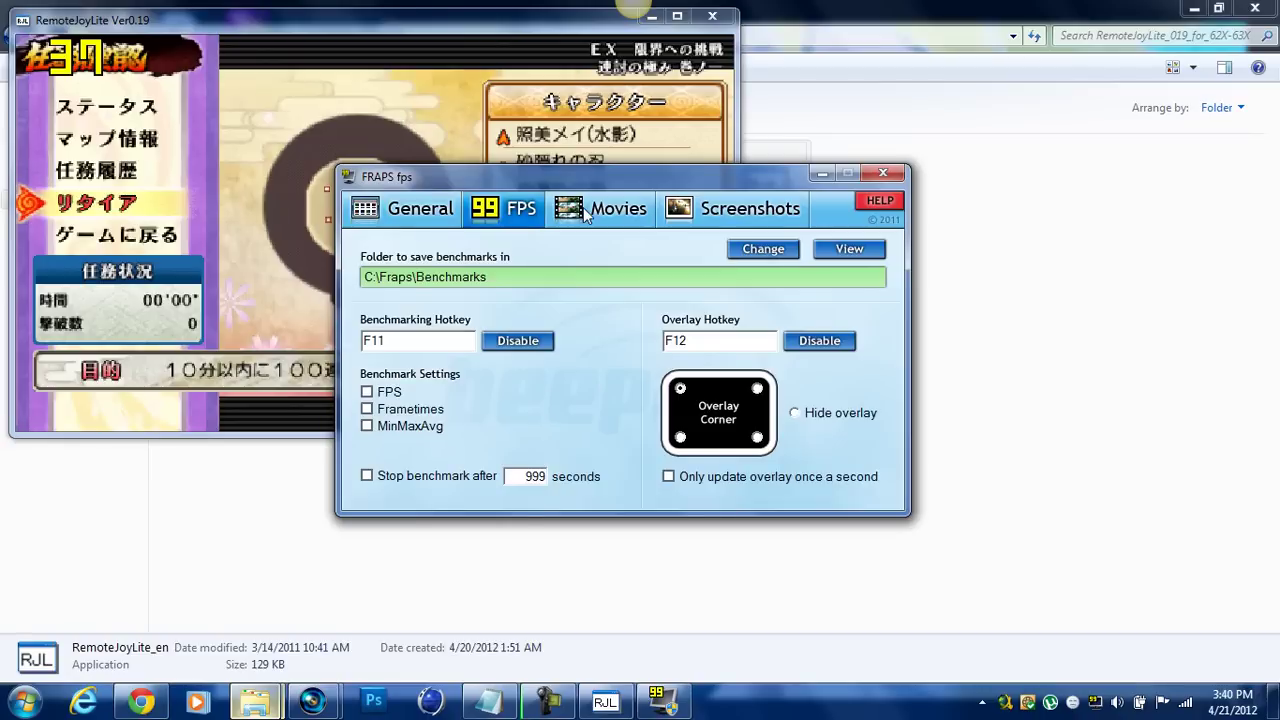
pyautogui.hotkey('alt', 'F4')
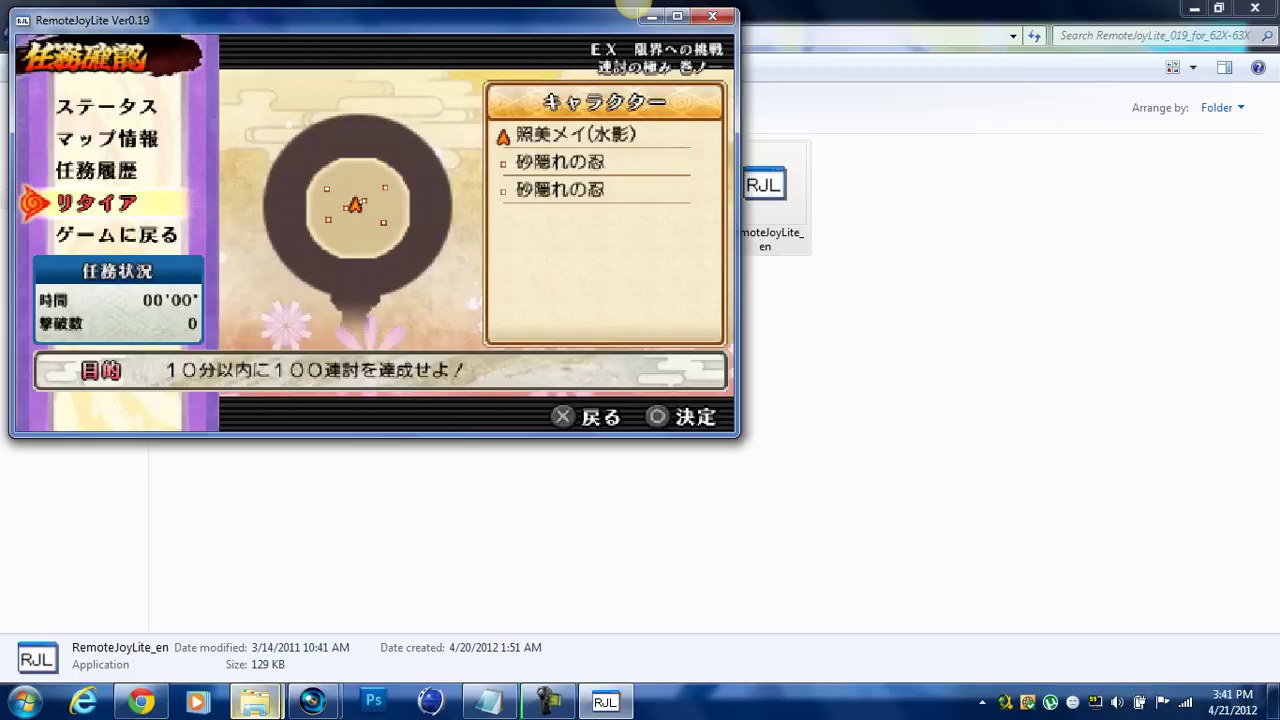
# Resume the mission via ゲームに戻る, record some gameplay, then close RemoteJoyLite.
pyautogui.press('Down')
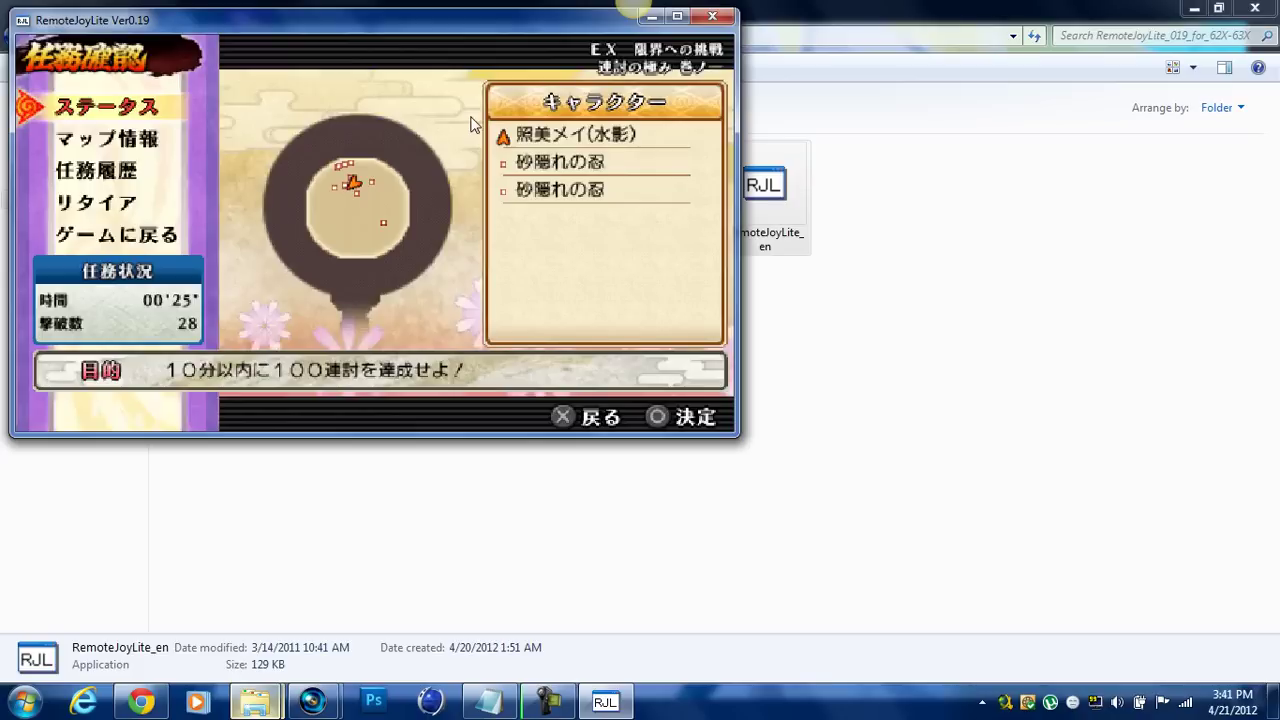
pyautogui.hotkey('alt', 'F4')
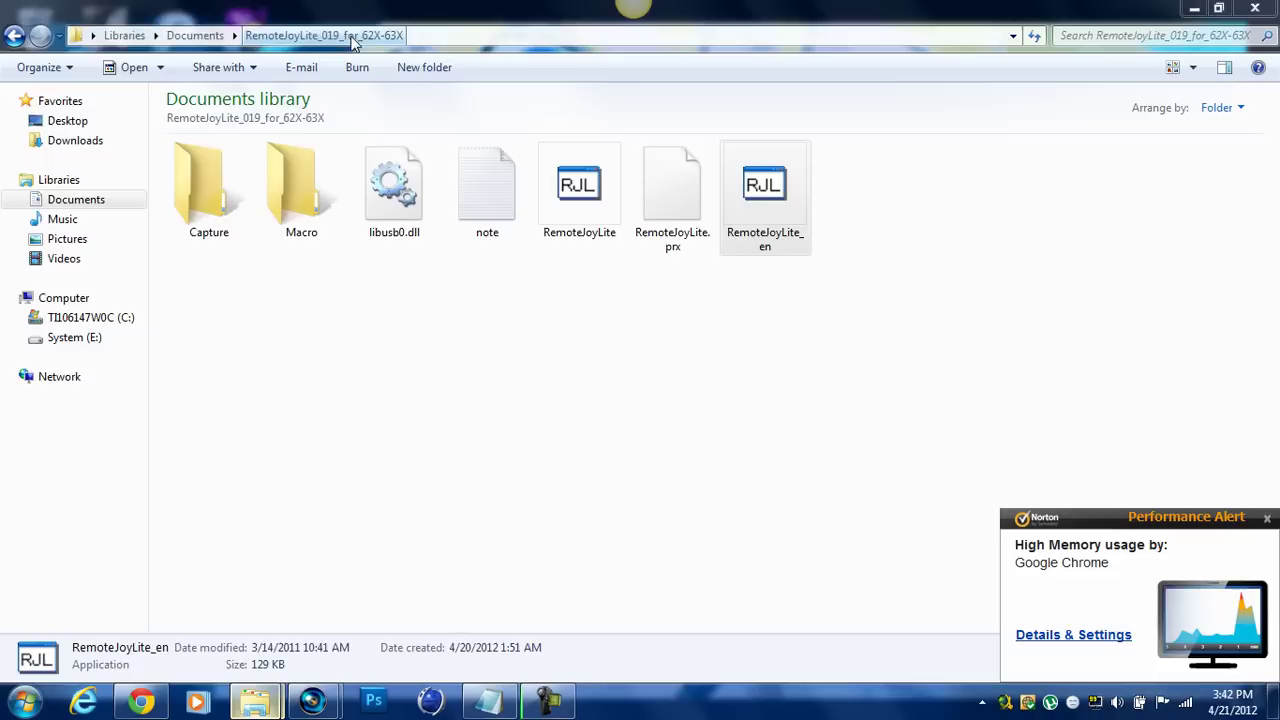
# Go up from the RemoteJoyLite folder to the Documents library.
pyautogui.press('BackSpace')
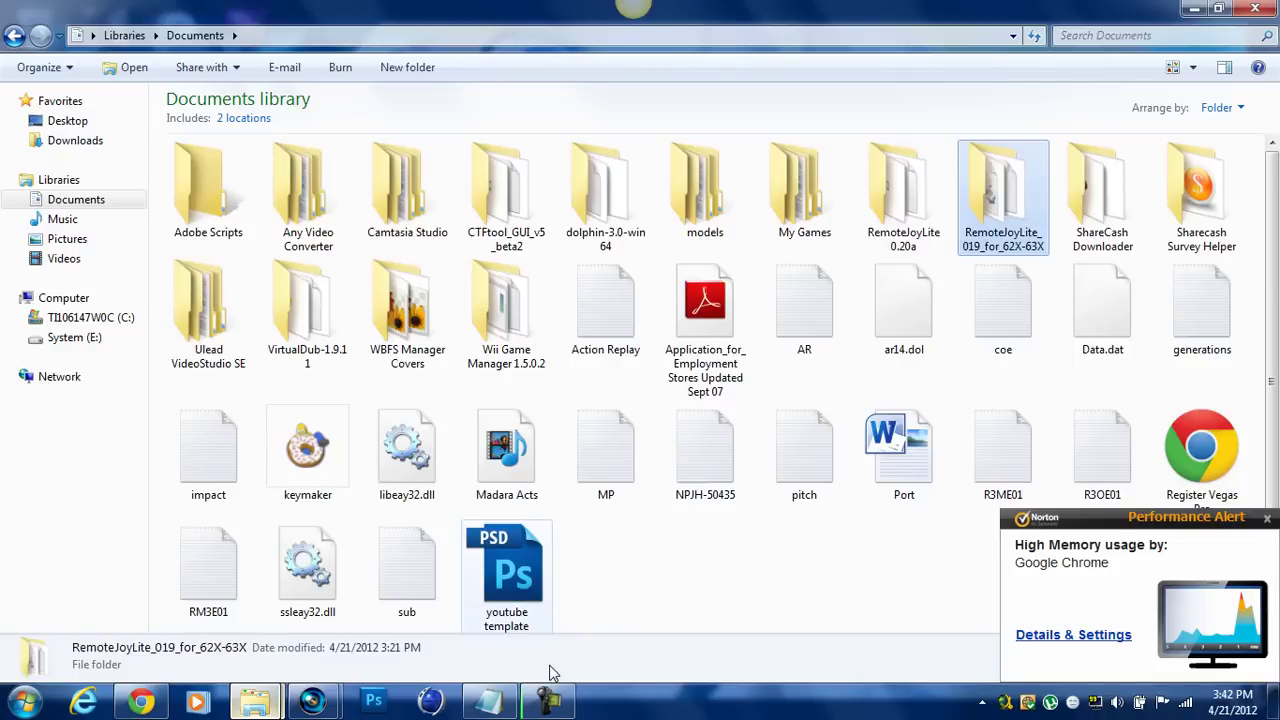
# In the untitled Vegas project, import the recorded AVI into Project Media and place it at the timeline start.
pyautogui.click(489, 702)
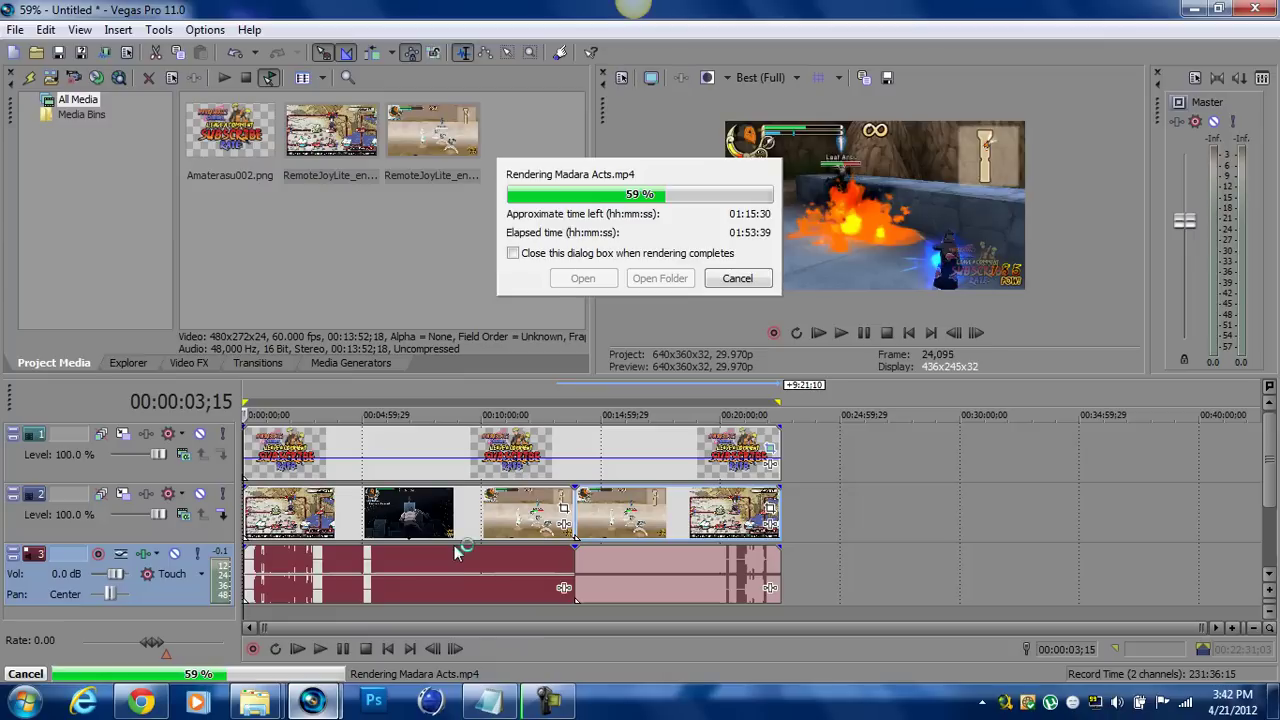
pyautogui.moveTo(345, 708)
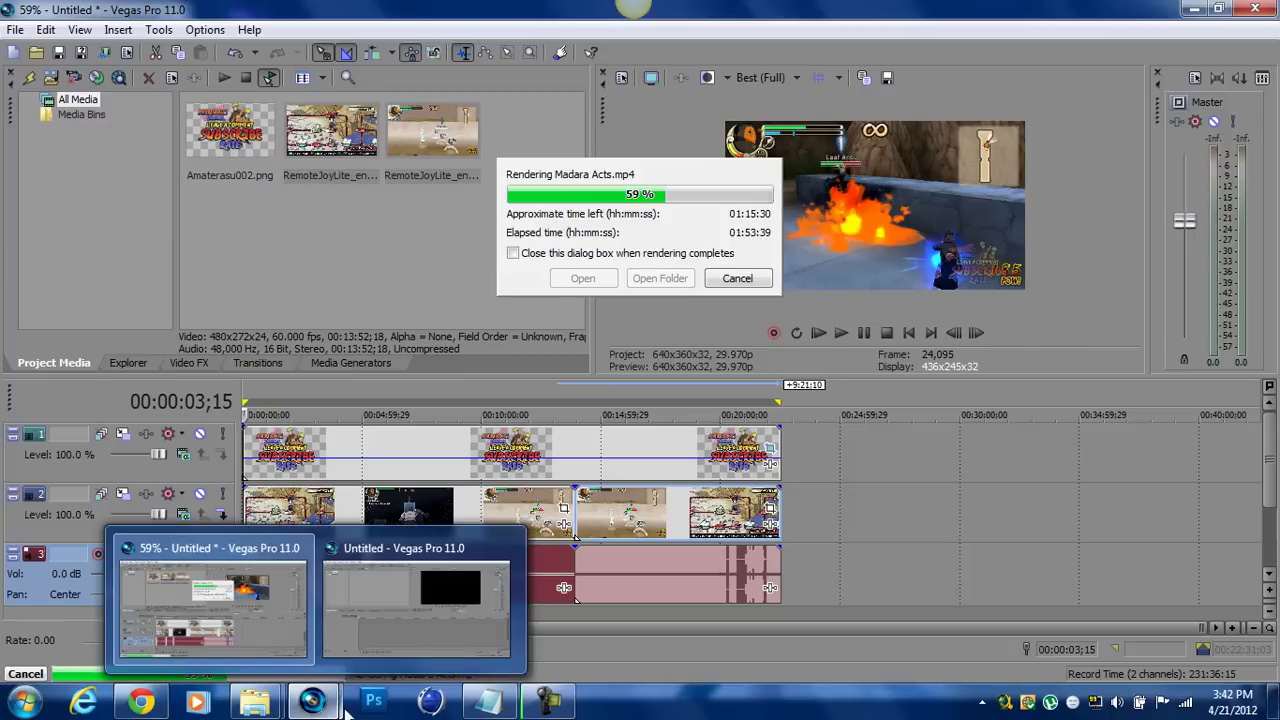
pyautogui.click(377, 625)
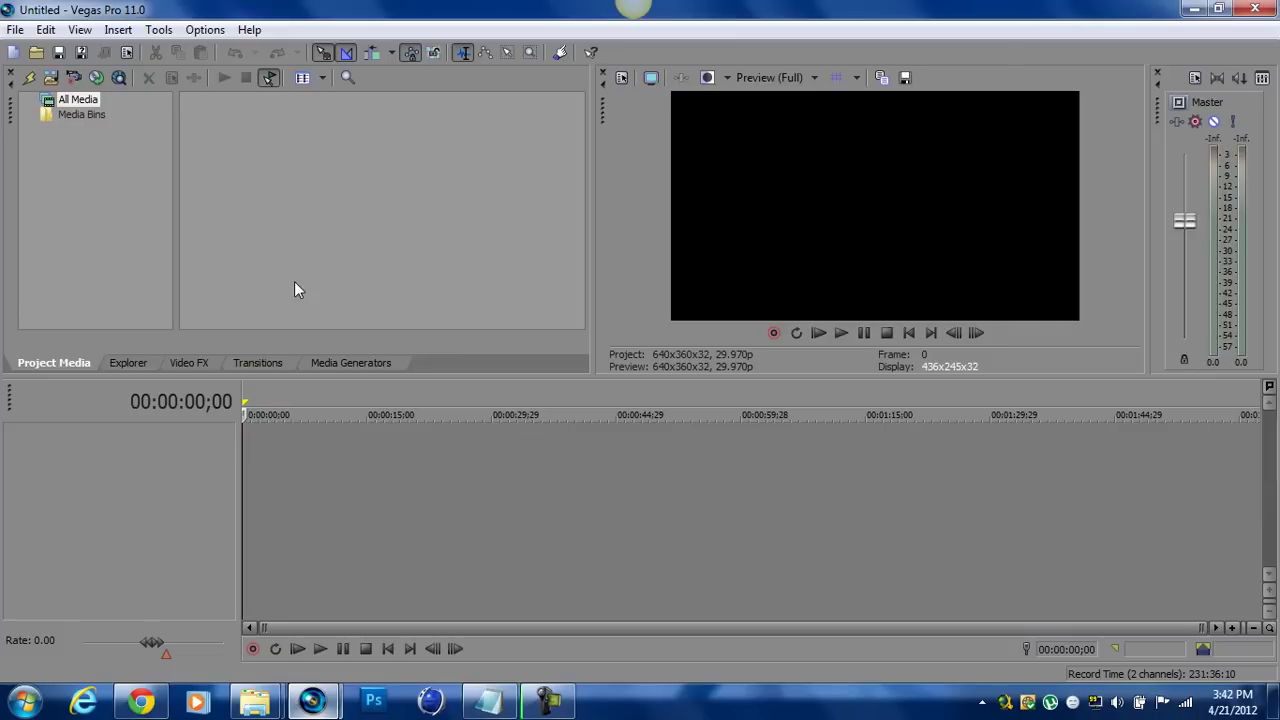
pyautogui.moveTo(294, 289); pyautogui.dragTo(314, 432)
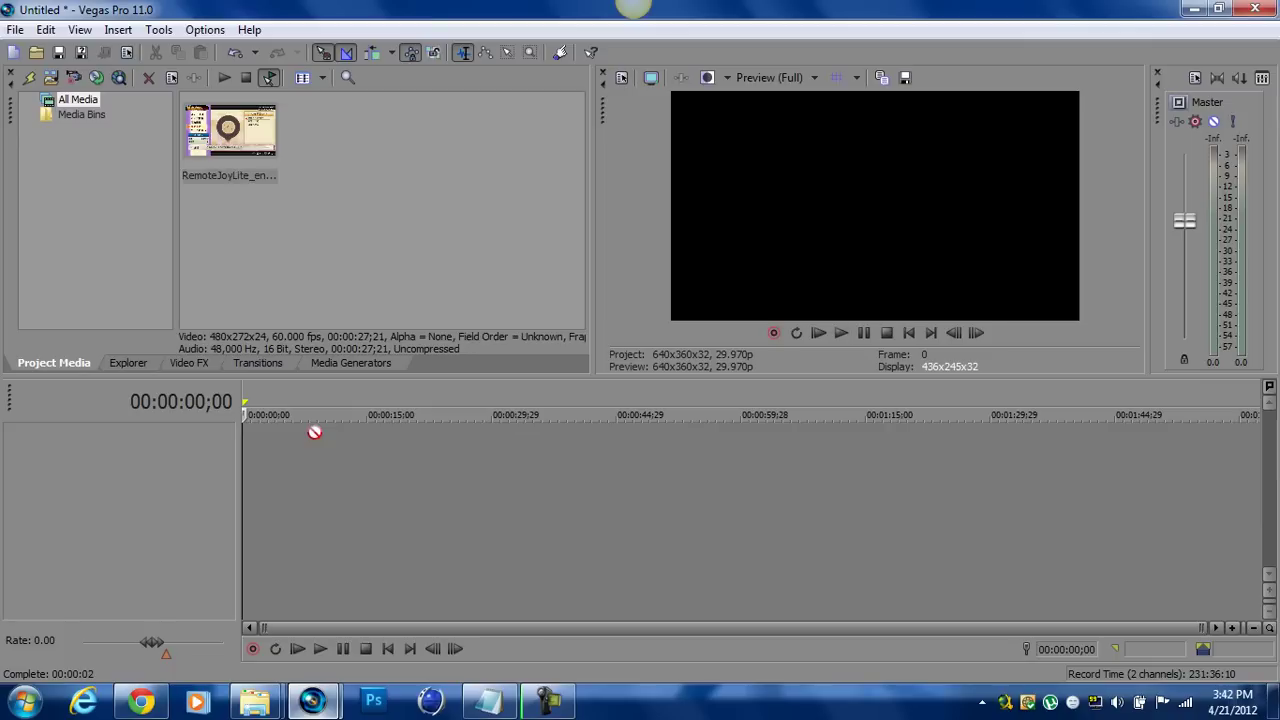
pyautogui.moveTo(314, 432); pyautogui.dragTo(251, 481)
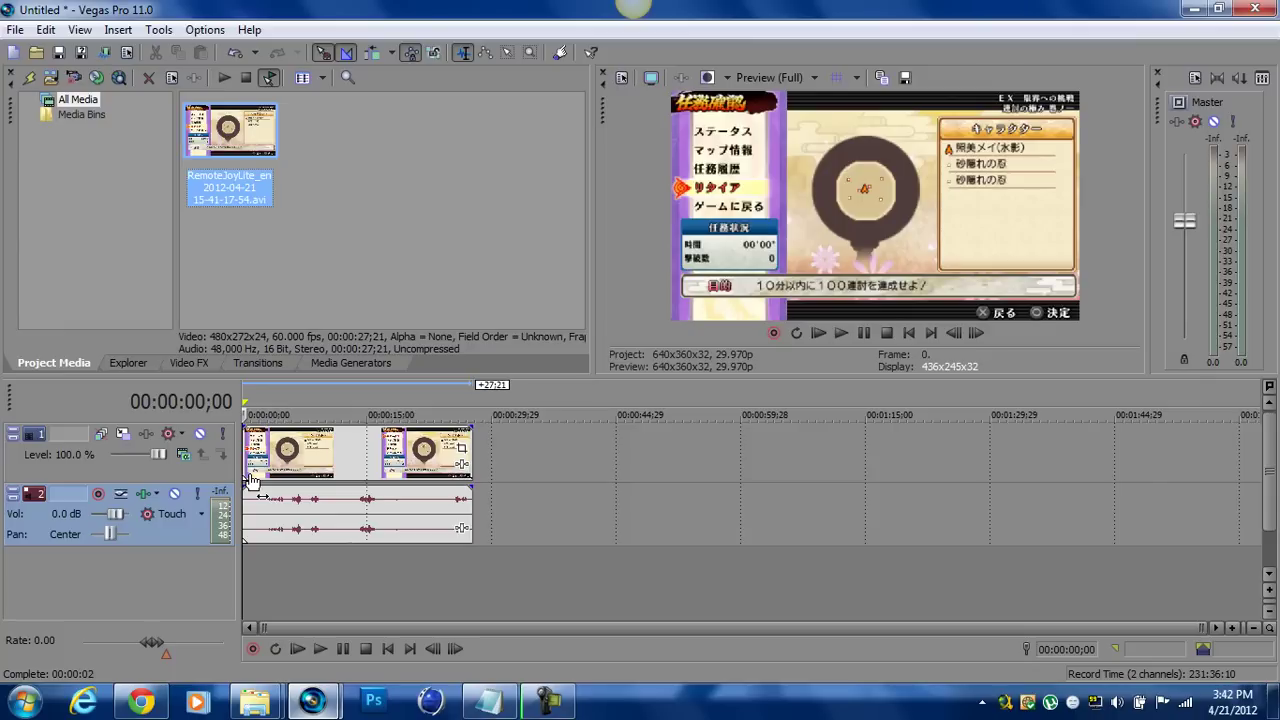
# Apply the Internet 360-30p 16:9 project template and keep rendering quality at Best.
pyautogui.click(621, 77)
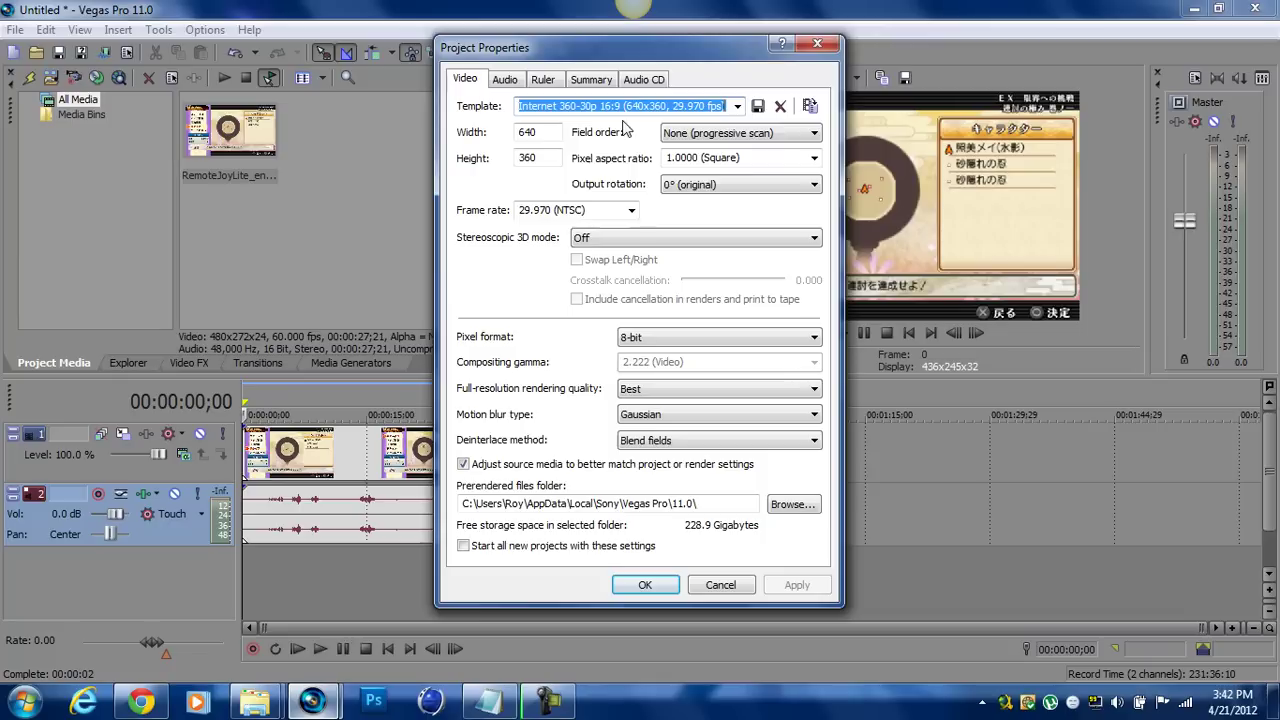
pyautogui.click(737, 107)
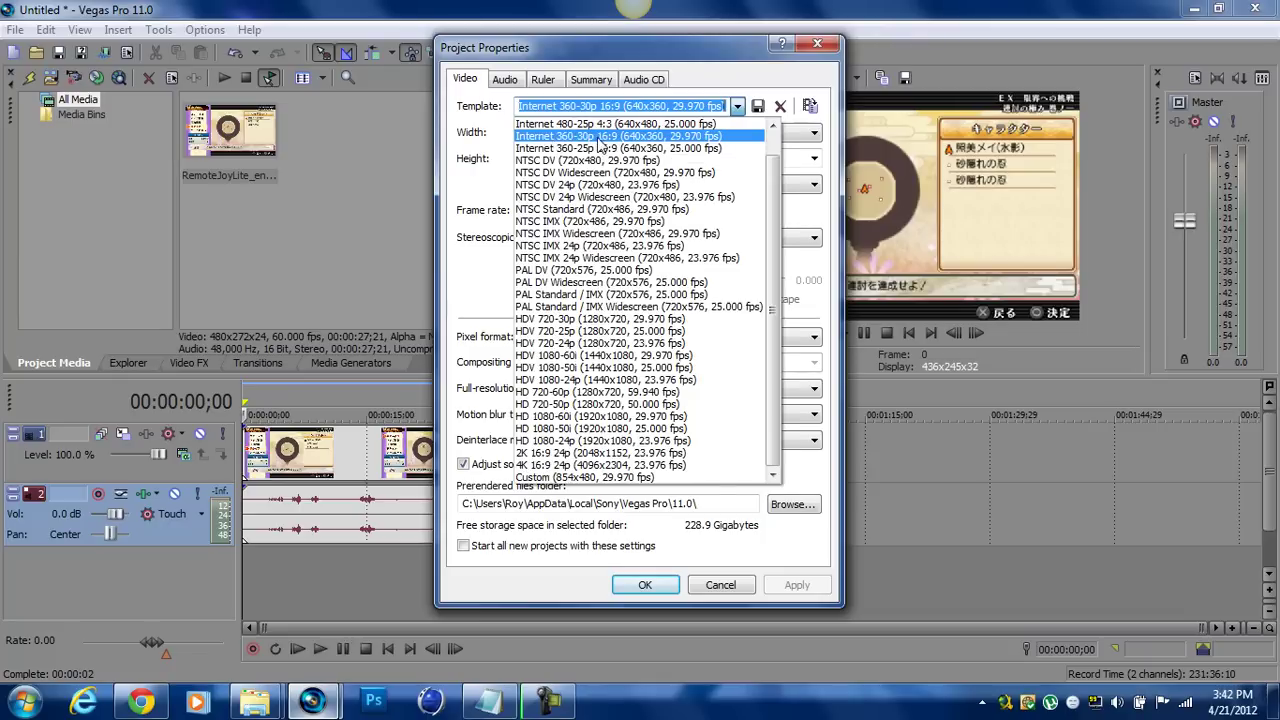
pyautogui.click(687, 136)
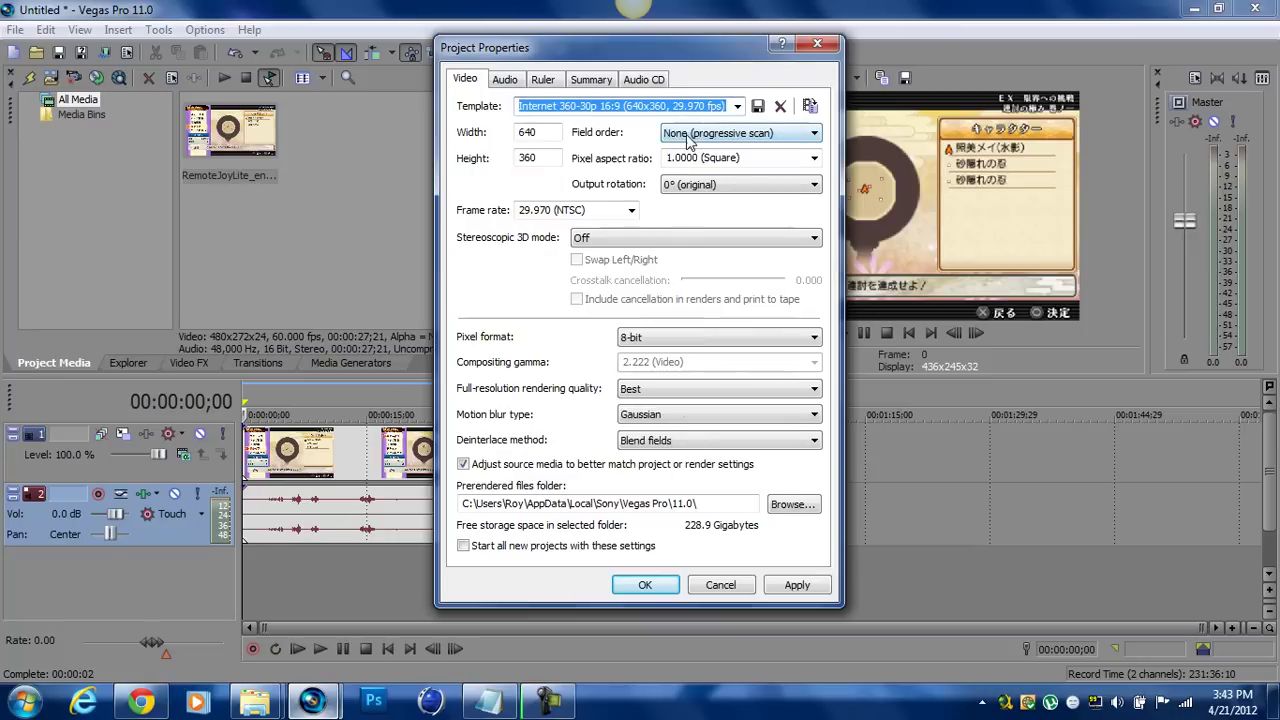
pyautogui.click(656, 392)
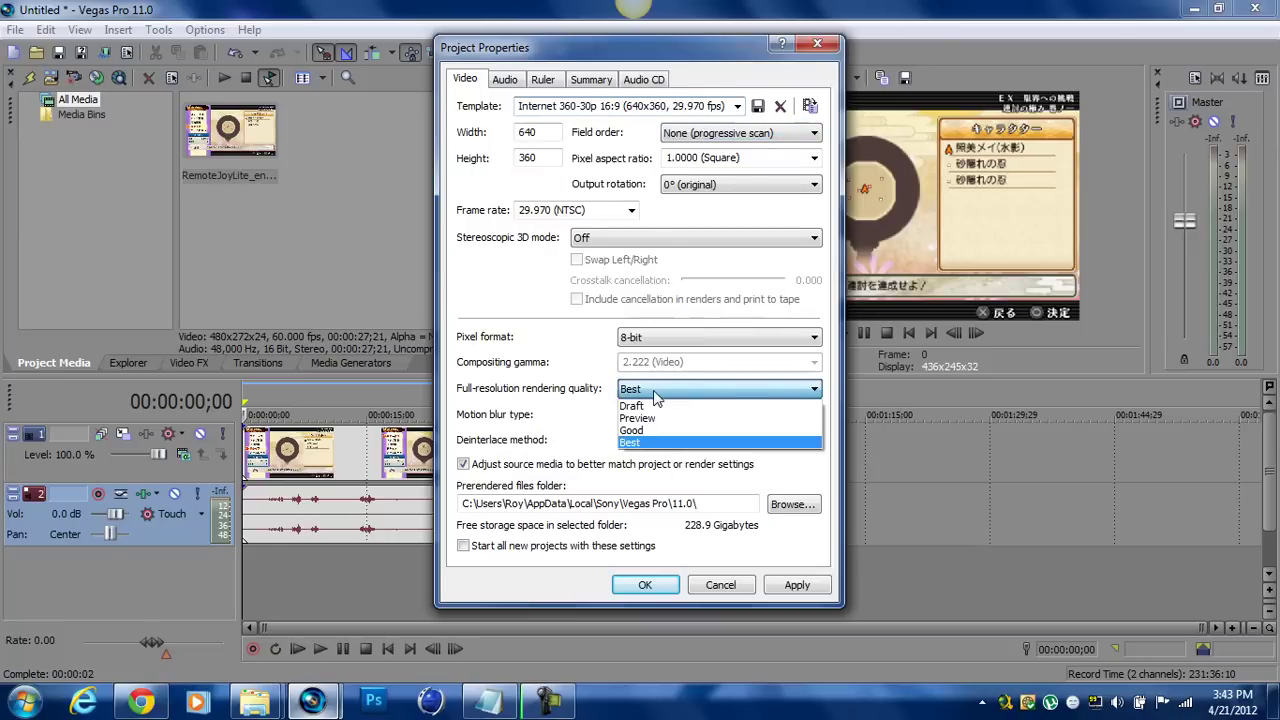
pyautogui.click(656, 442)
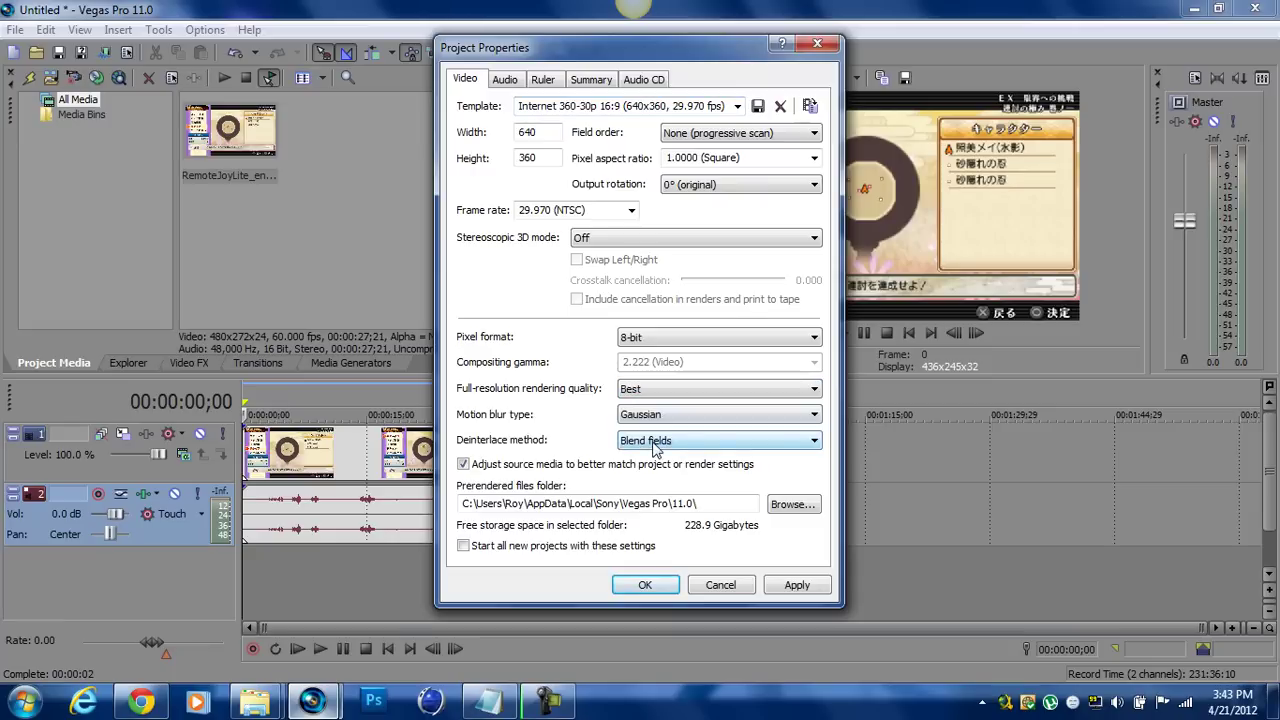
# Review the audio, ruler and Audio CD settings, keep 1.0000 (Square) pixel aspect, and apply.
pyautogui.click(504, 79)
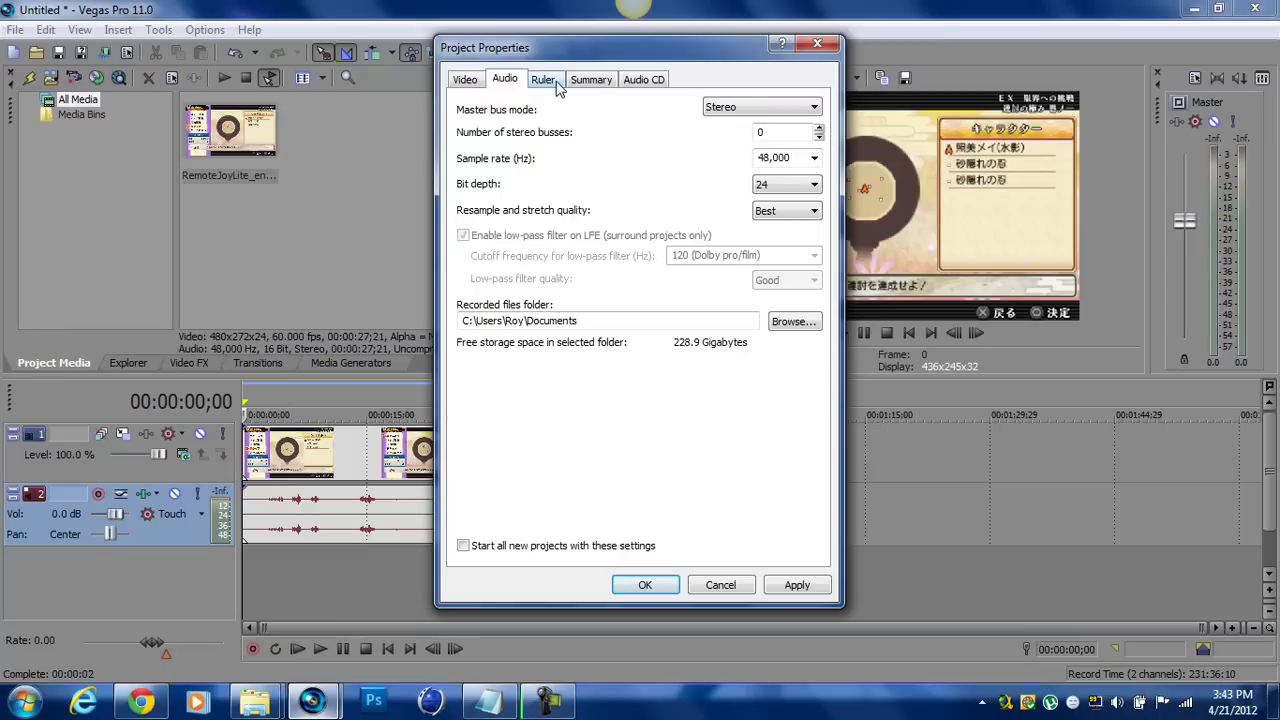
pyautogui.click(558, 84)
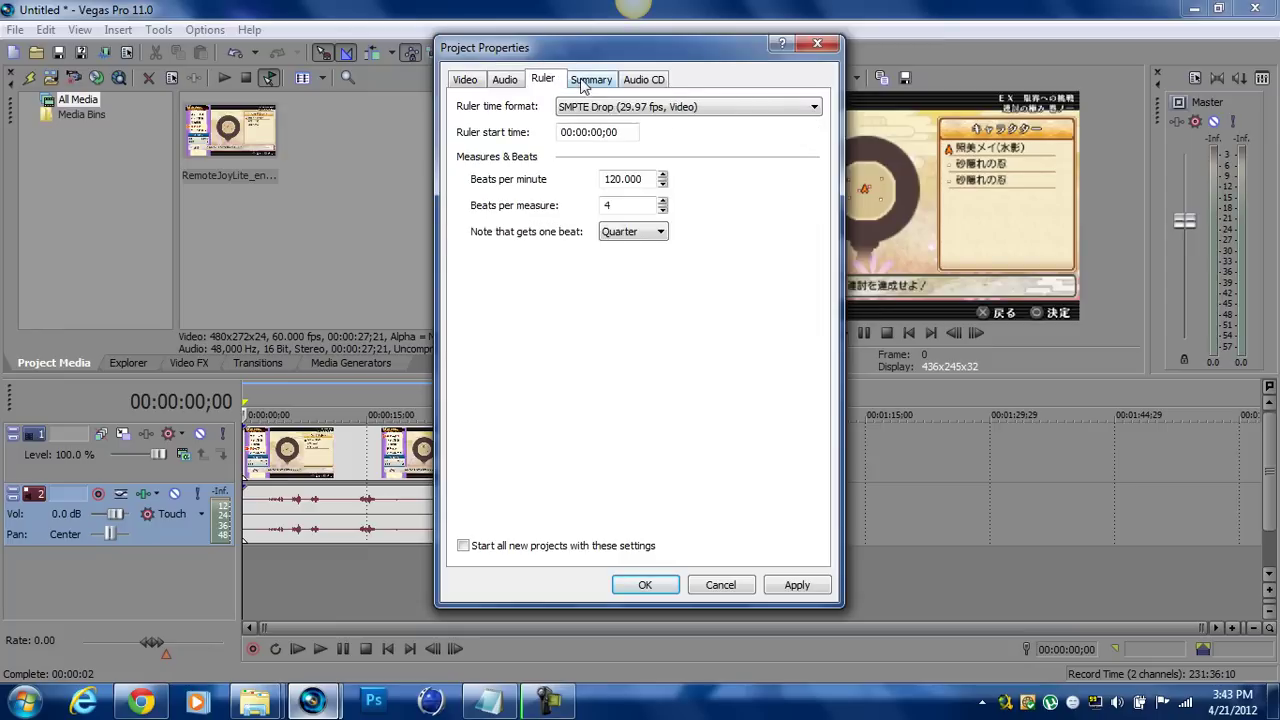
pyautogui.click(643, 79)
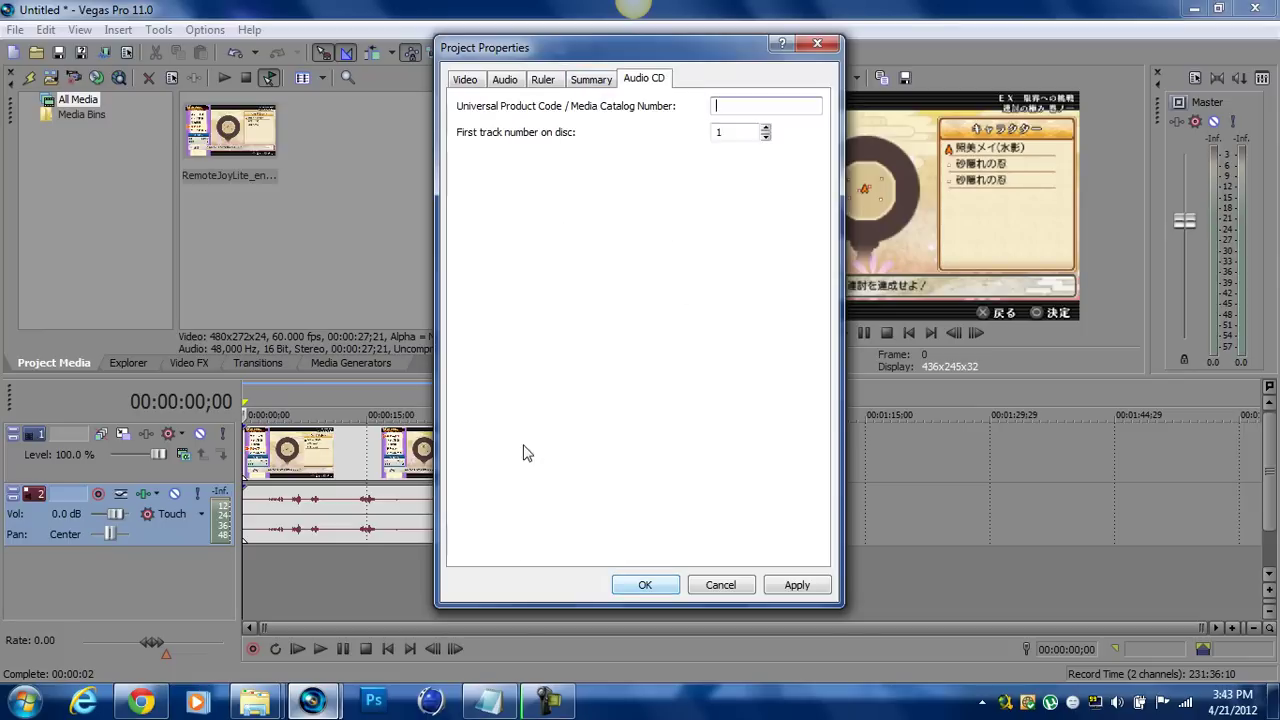
pyautogui.click(465, 79)
pyautogui.click(750, 157)
pyautogui.click(755, 152)
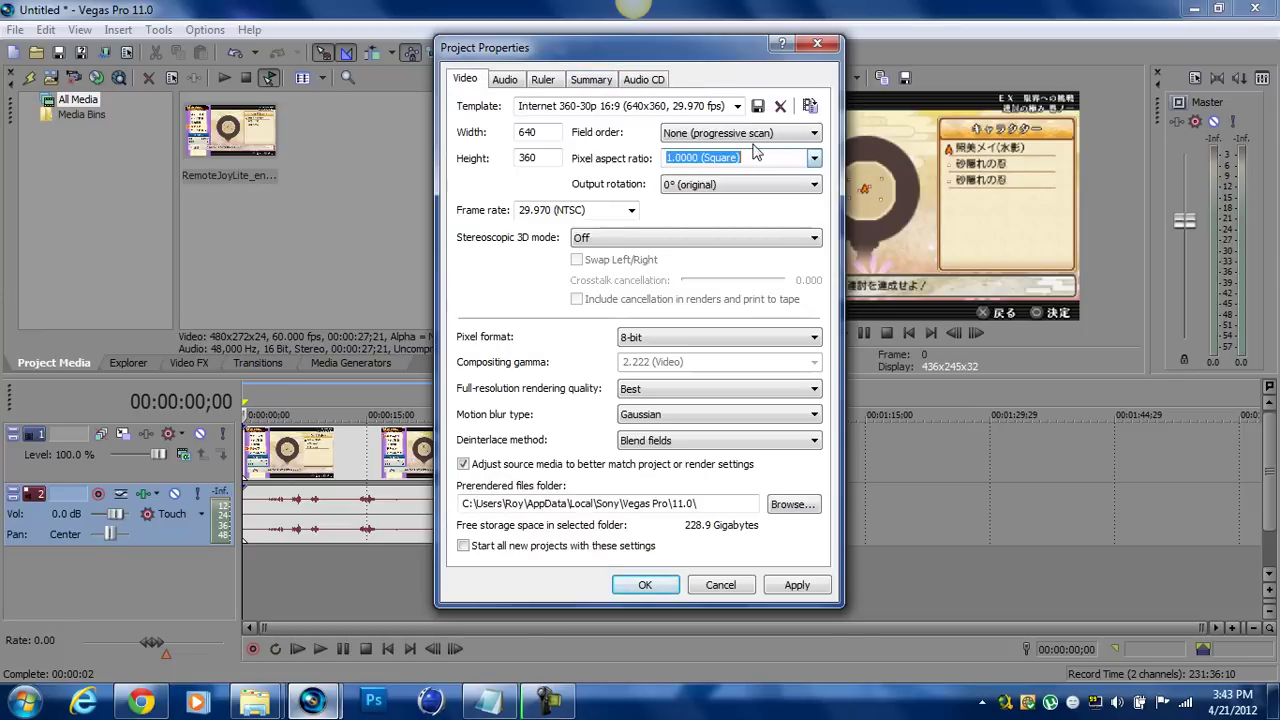
pyautogui.press('Return')
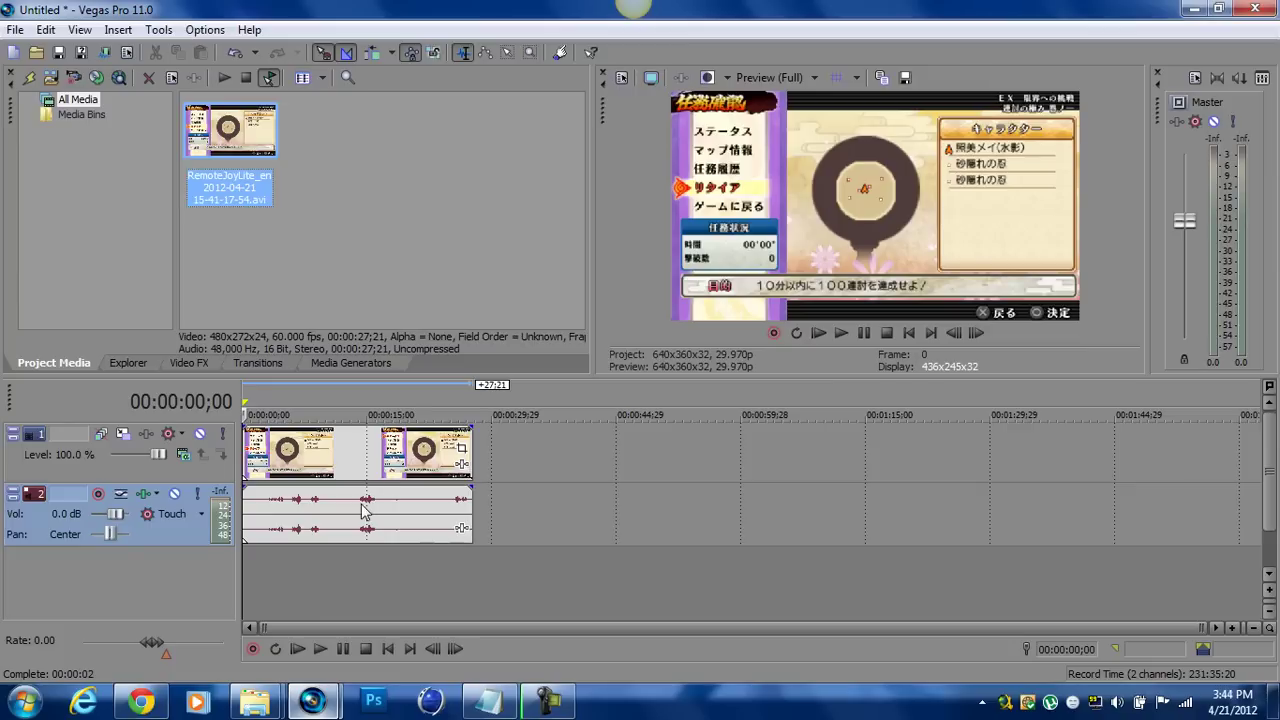
# Set the gameplay audio event's time-stretch method to Classic in its Properties and confirm.
pyautogui.rightClick(363, 510)
pyautogui.click(512, 540)
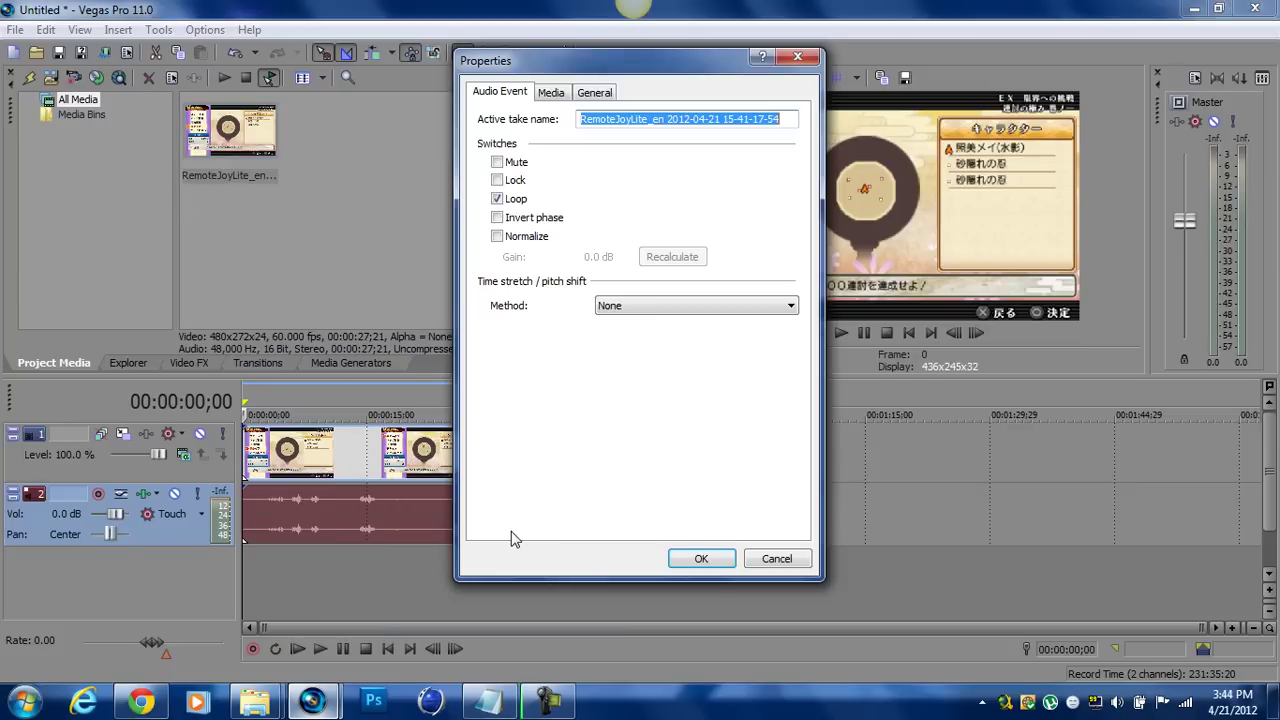
pyautogui.click(629, 309)
pyautogui.click(669, 306)
pyautogui.click(669, 330)
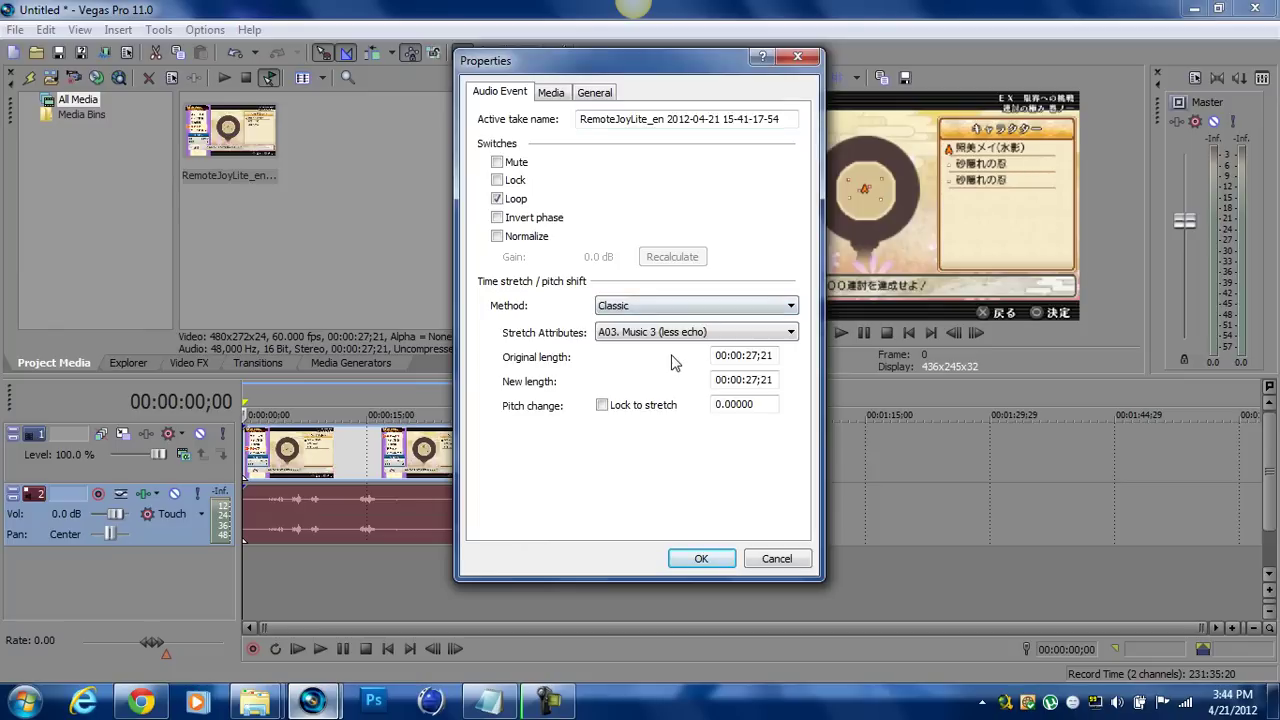
pyautogui.click(701, 558)
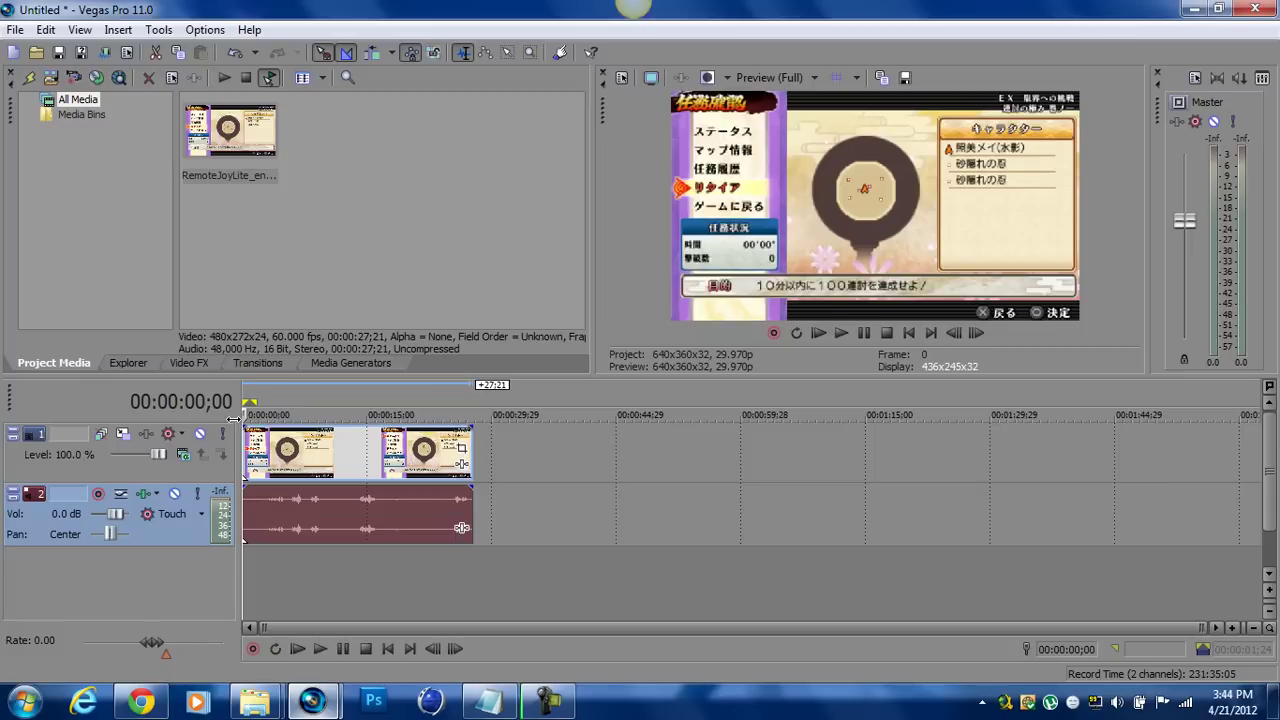
# Select the gameplay events at 00:00:10;14 and open Video Event Properties with Alt+Enter.
pyautogui.click(329, 455)
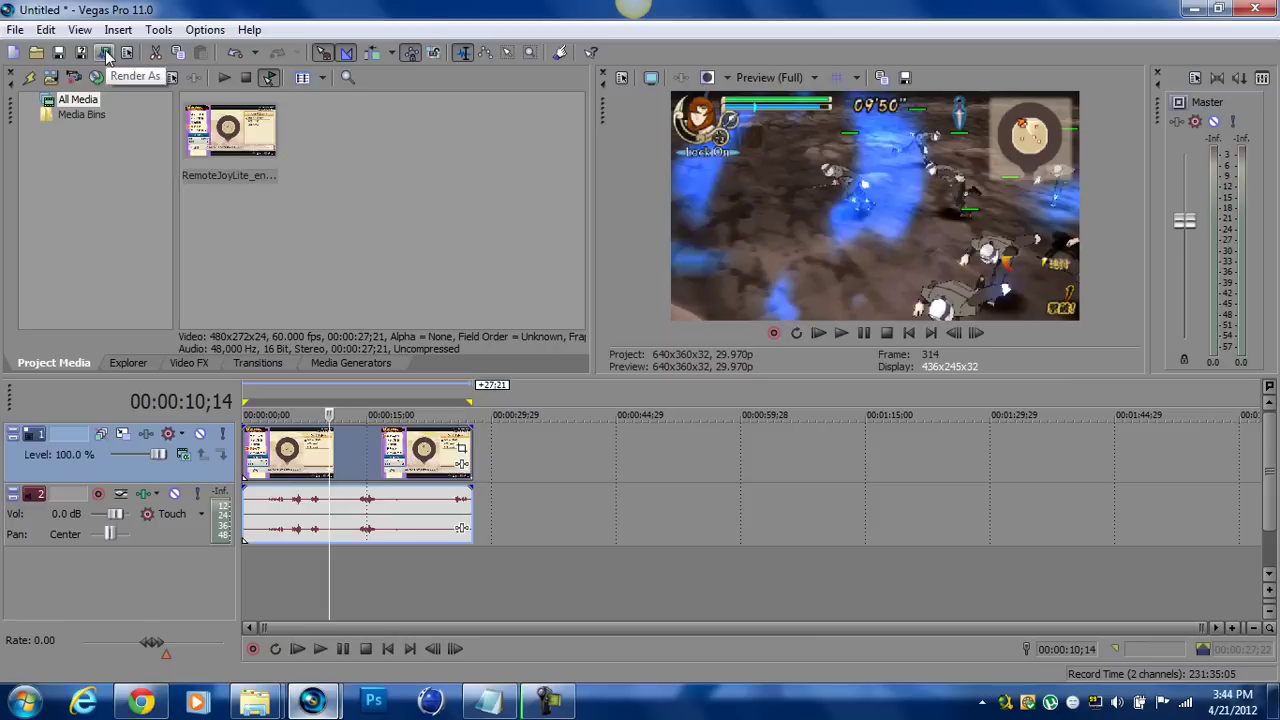
pyautogui.hotkey('alt', 'Return')
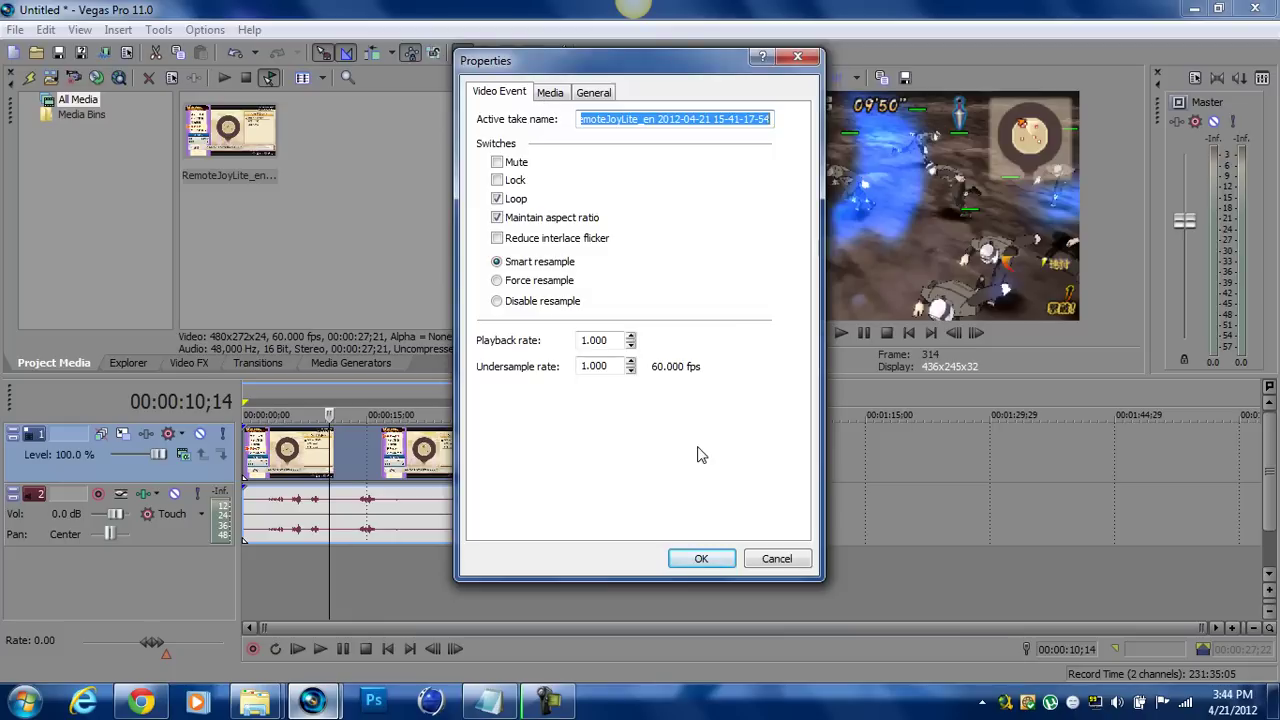
# Close the video event properties without making changes.
pyautogui.press('Return')
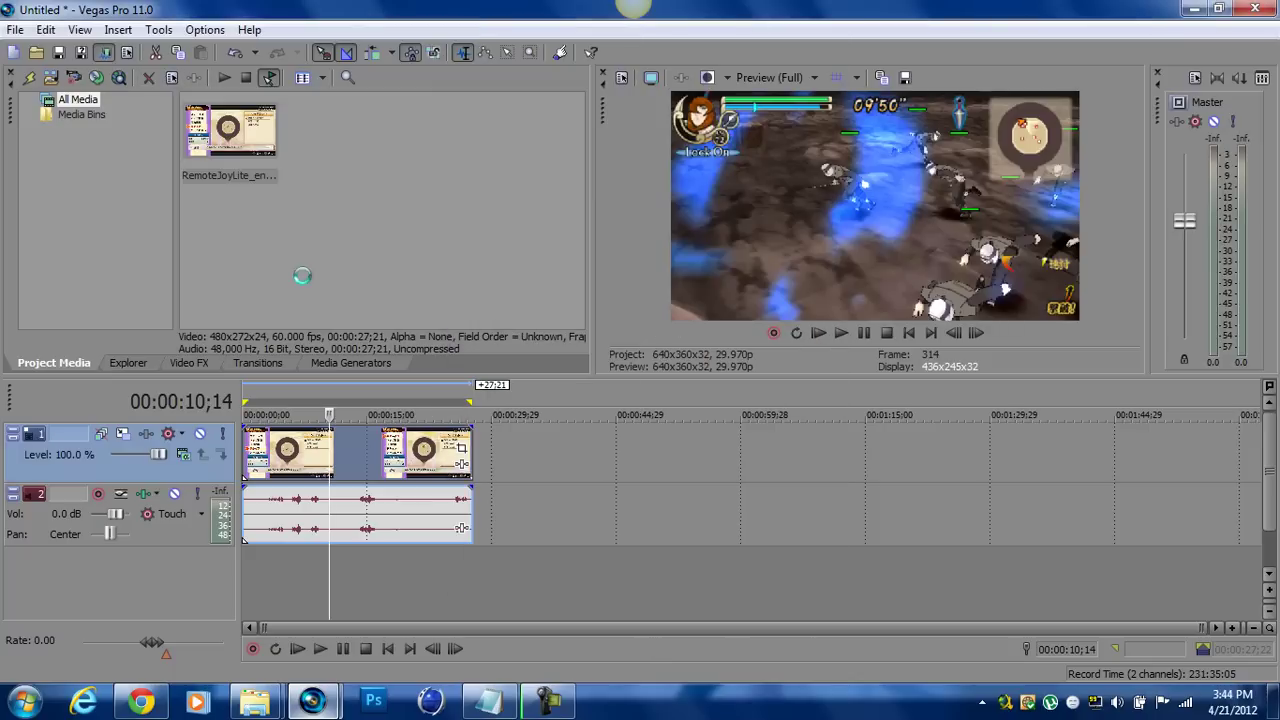